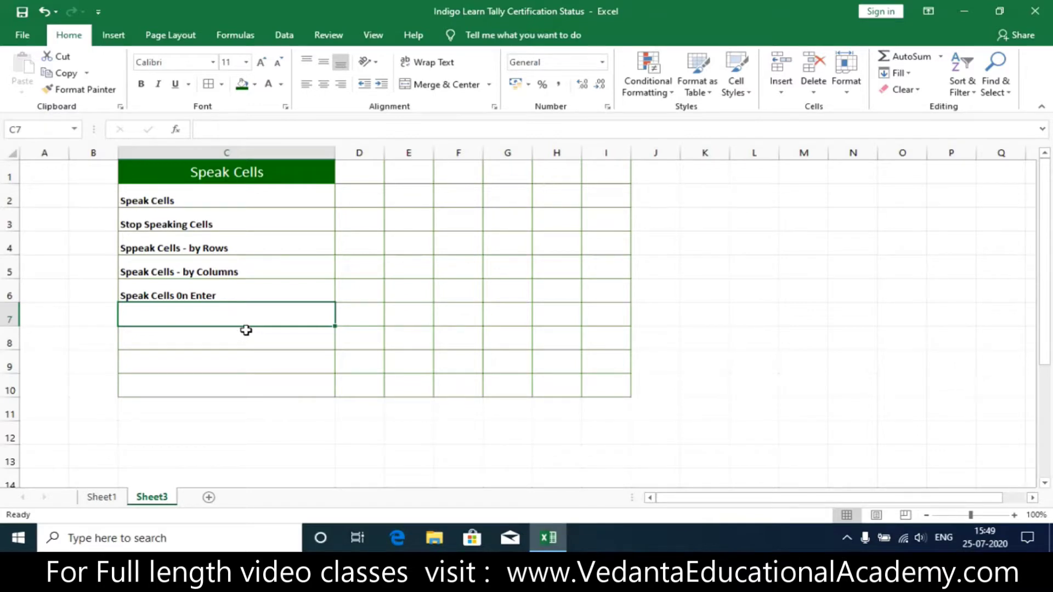
# Step: Select the Speak Cells title cell C1, then switch to Sheet1 with the Sample Data table
pyautogui.click(171, 173)
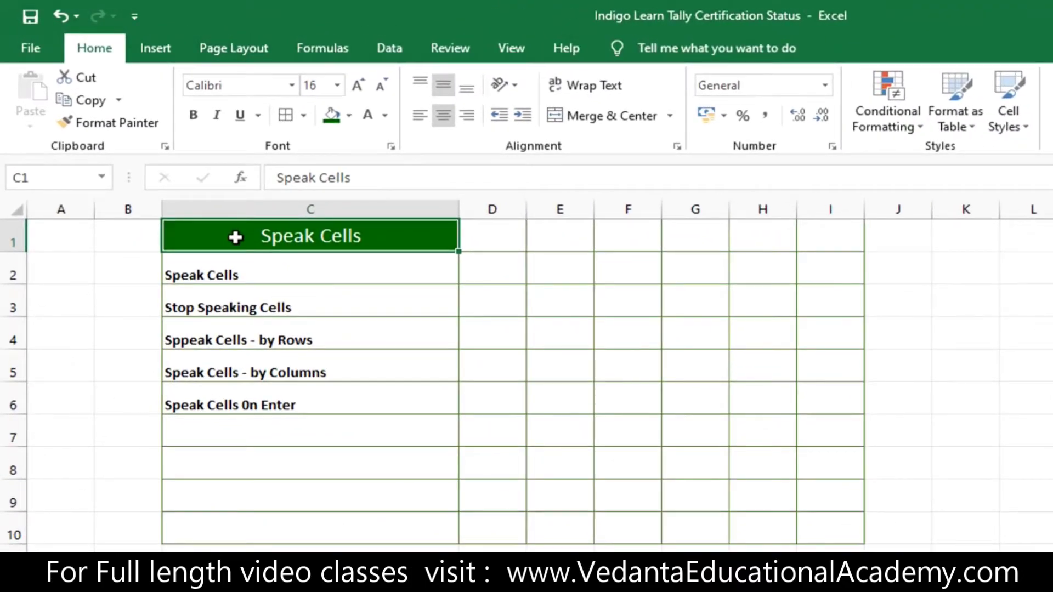
pyautogui.click(206, 546)
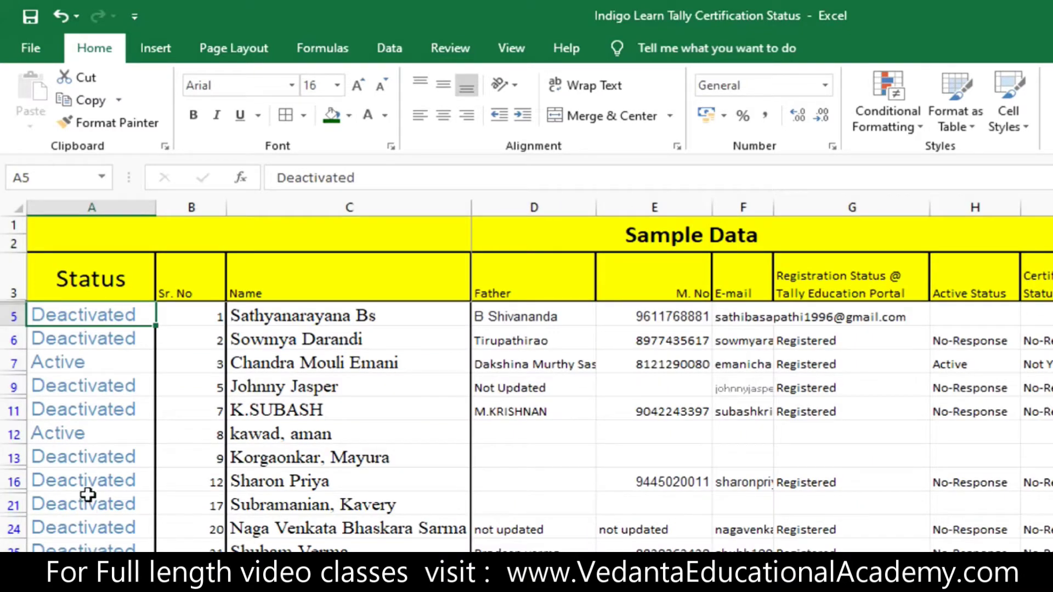
# Step: Select cells B5, C5 and D5 of the first record, then select C2:C7 on the Speak Cells sheet
pyautogui.click(79, 312)
pyautogui.click(205, 319)
pyautogui.click(308, 317)
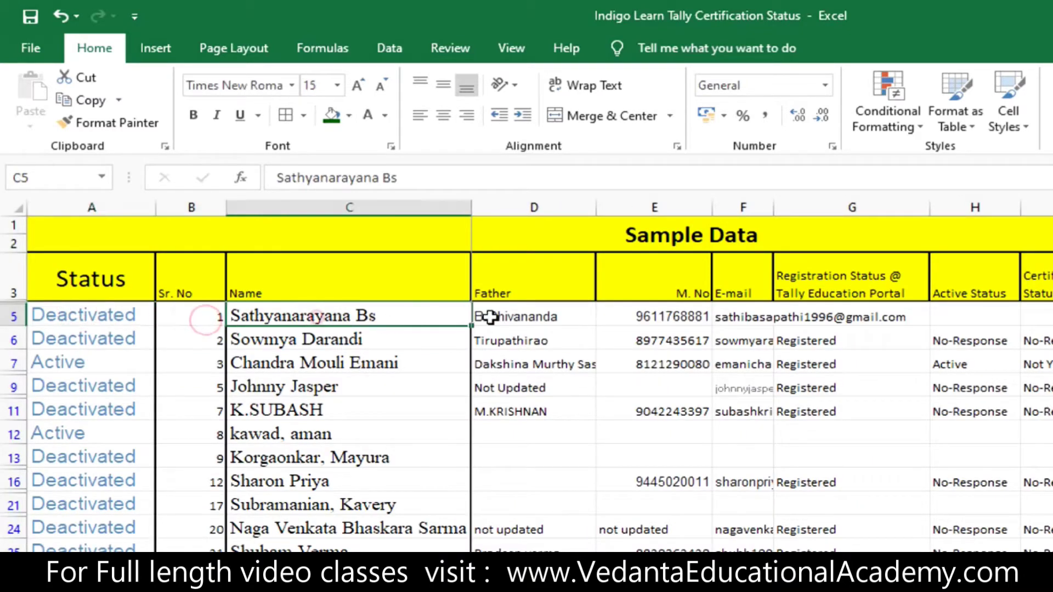
pyautogui.click(558, 316)
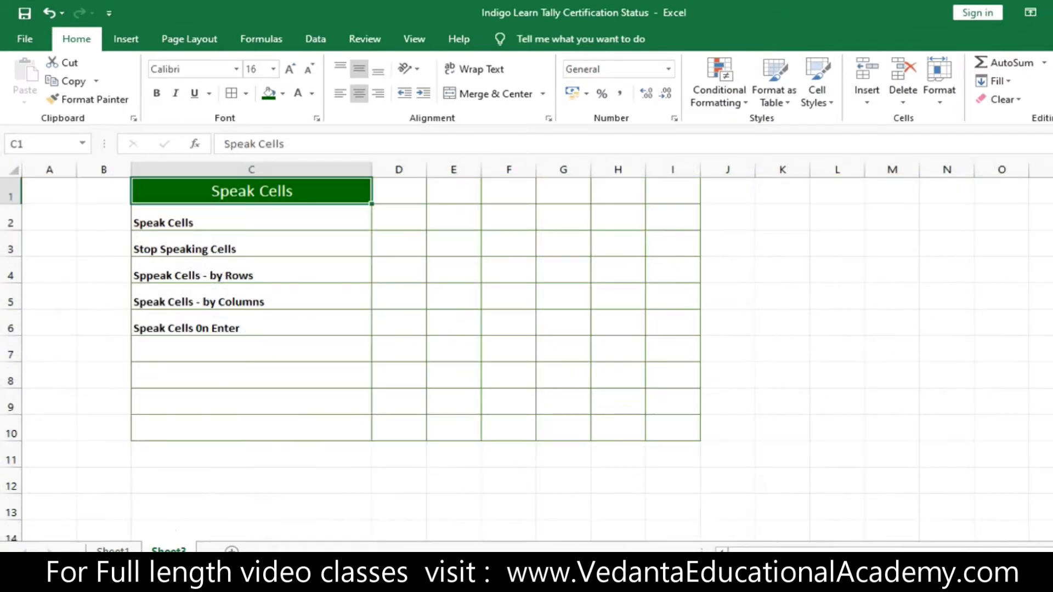
pyautogui.moveTo(183, 226); pyautogui.dragTo(174, 337)
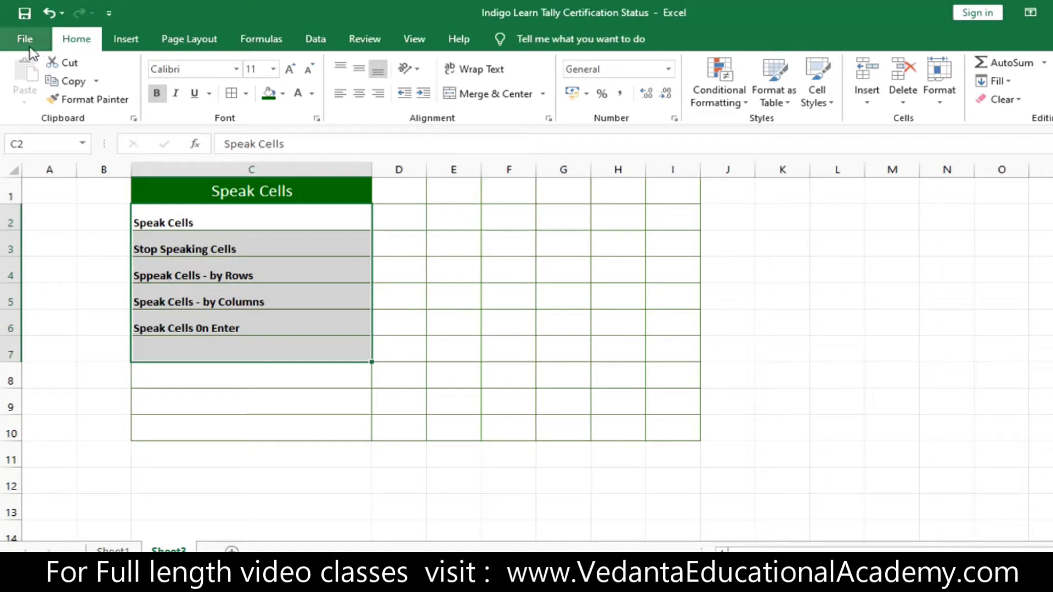
# Step: Select the Speak Cells list C1:C7 and open Excel Options from the File backstage
pyautogui.moveTo(221, 198); pyautogui.dragTo(183, 343)
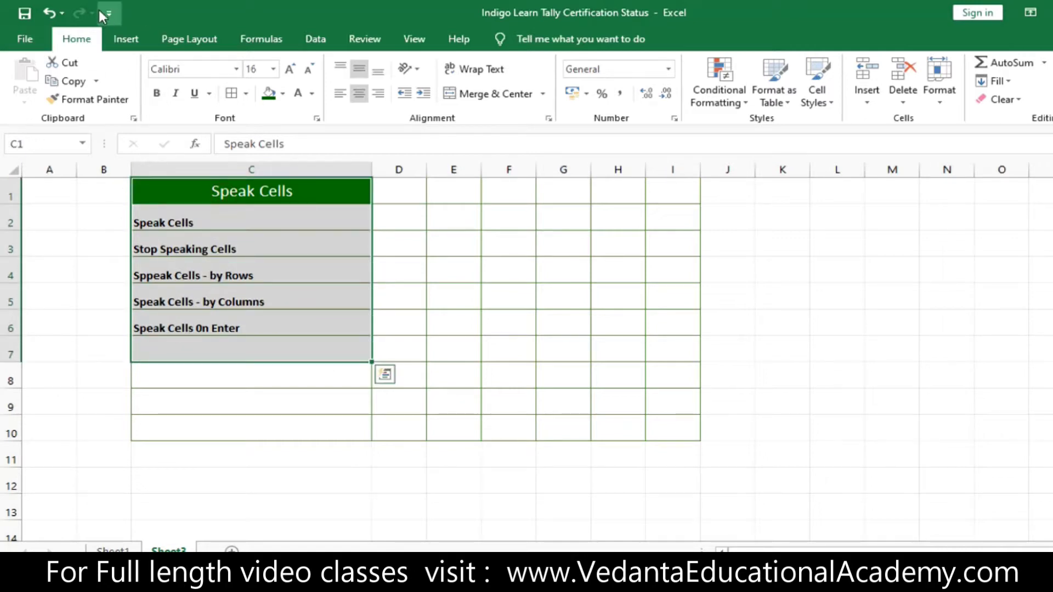
pyautogui.click(26, 40)
pyautogui.click(33, 485)
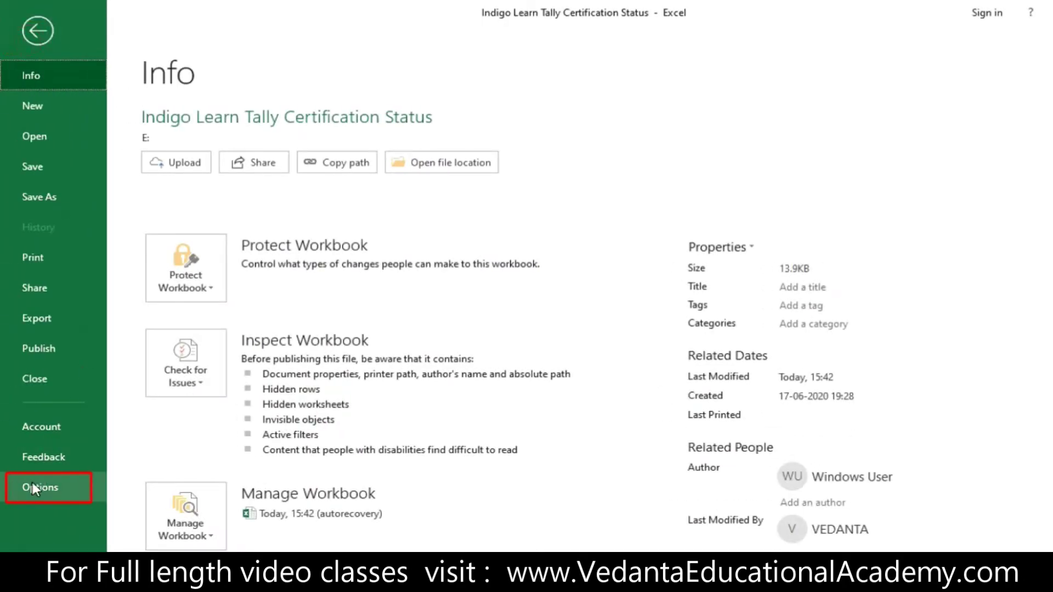
pyautogui.click(291, 257)
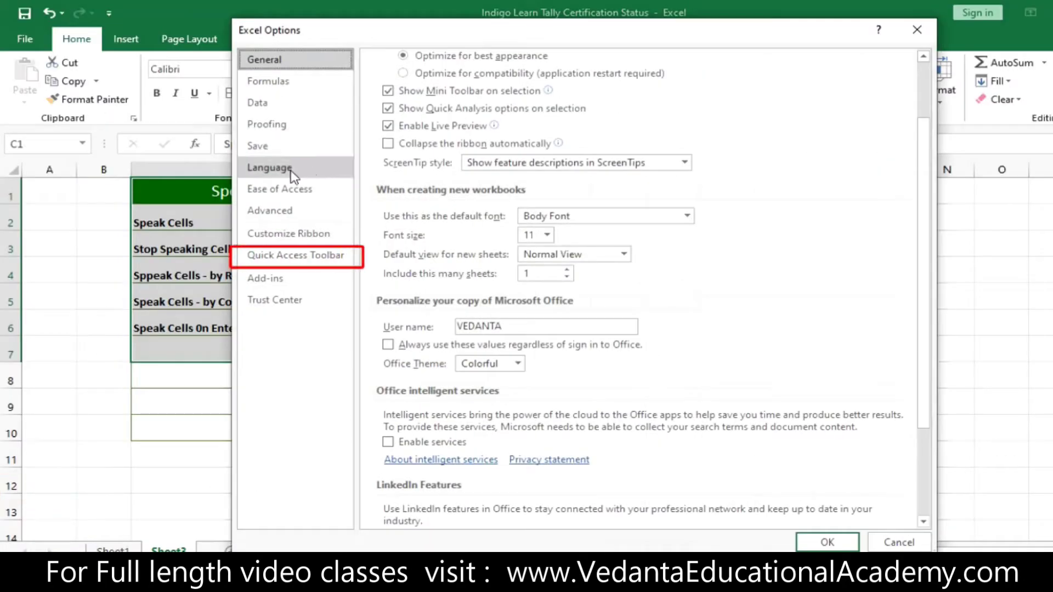
# Step: Show the Quick Access Toolbar settings with All Commands as the source, scrolled to the Speak Cells entries
pyautogui.click(287, 257)
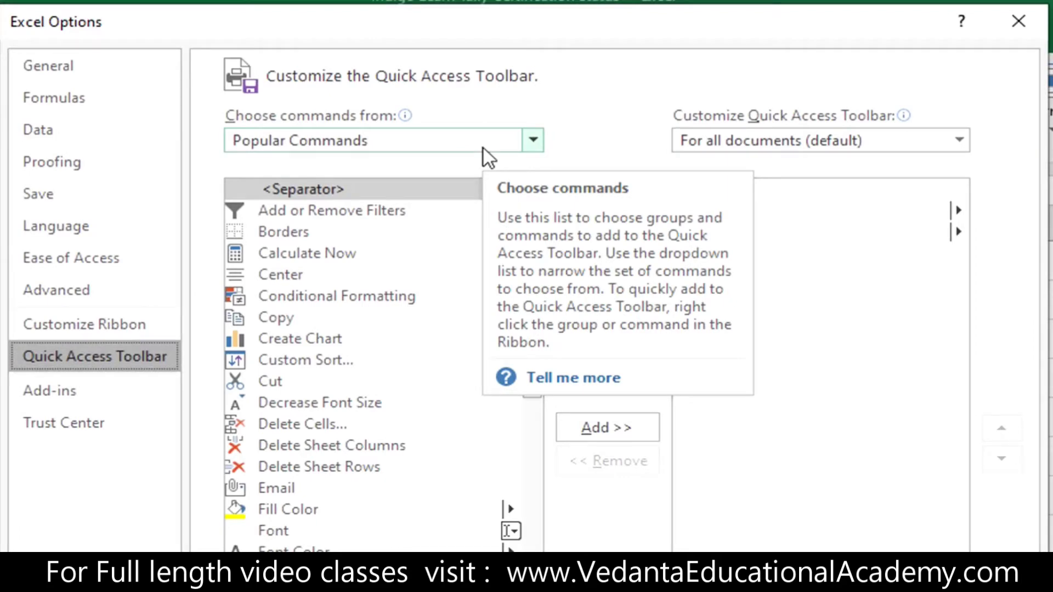
pyautogui.click(455, 144)
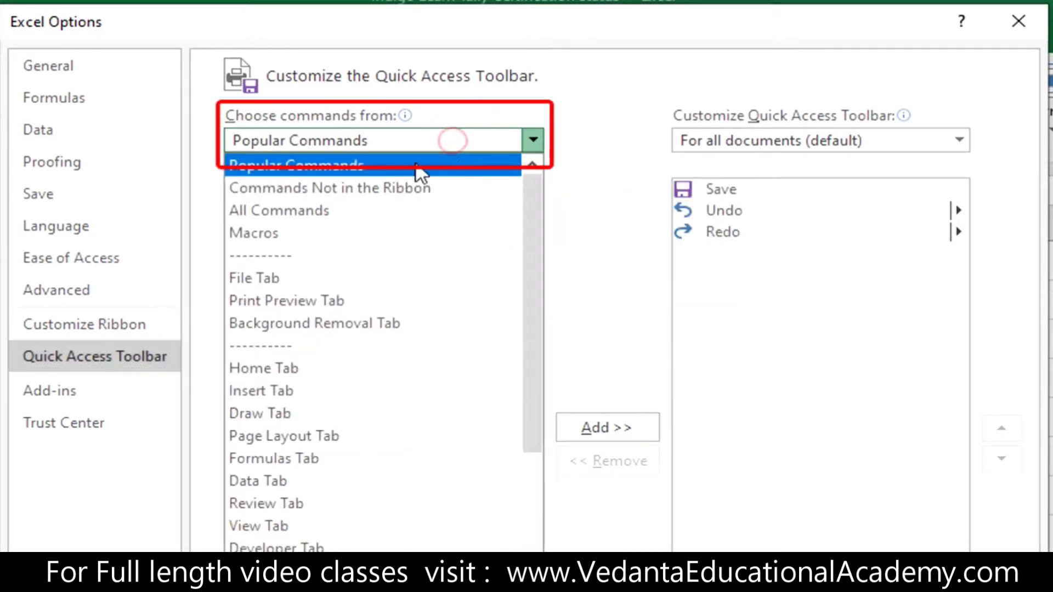
pyautogui.click(360, 209)
pyautogui.click(541, 300)
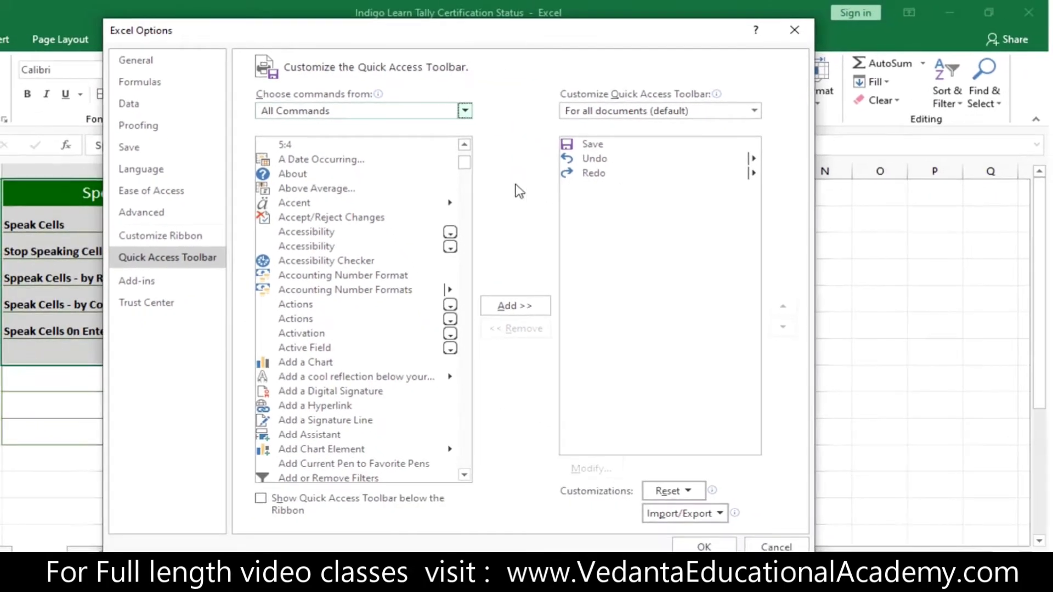
pyautogui.moveTo(464, 163); pyautogui.dragTo(451, 437)
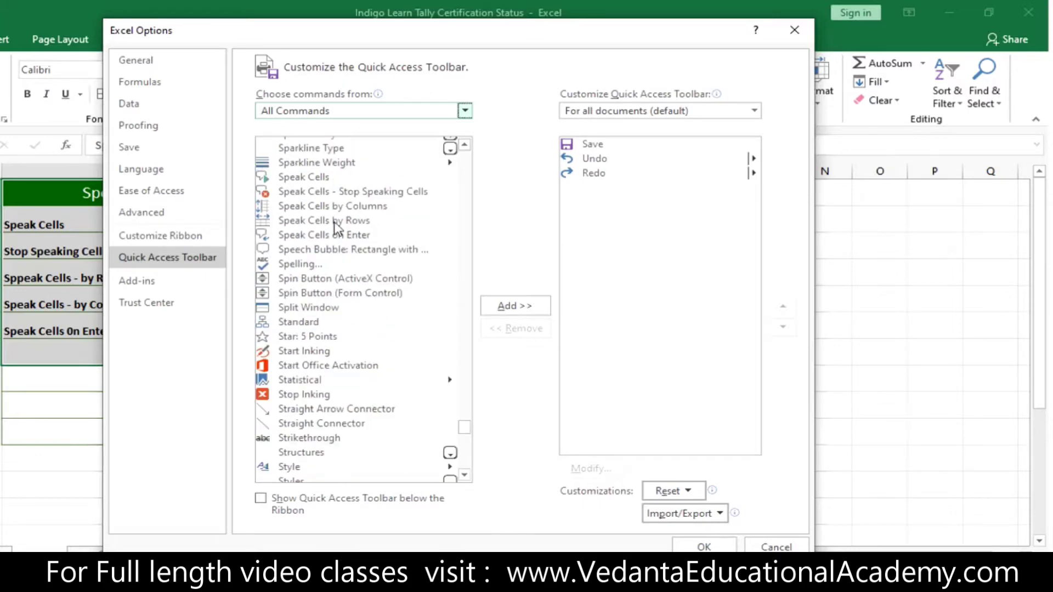
# Step: Add Speak Cells, Stop Speaking Cells, by Columns, by Rows and on Enter to the toolbar, and confirm
pyautogui.click(305, 177)
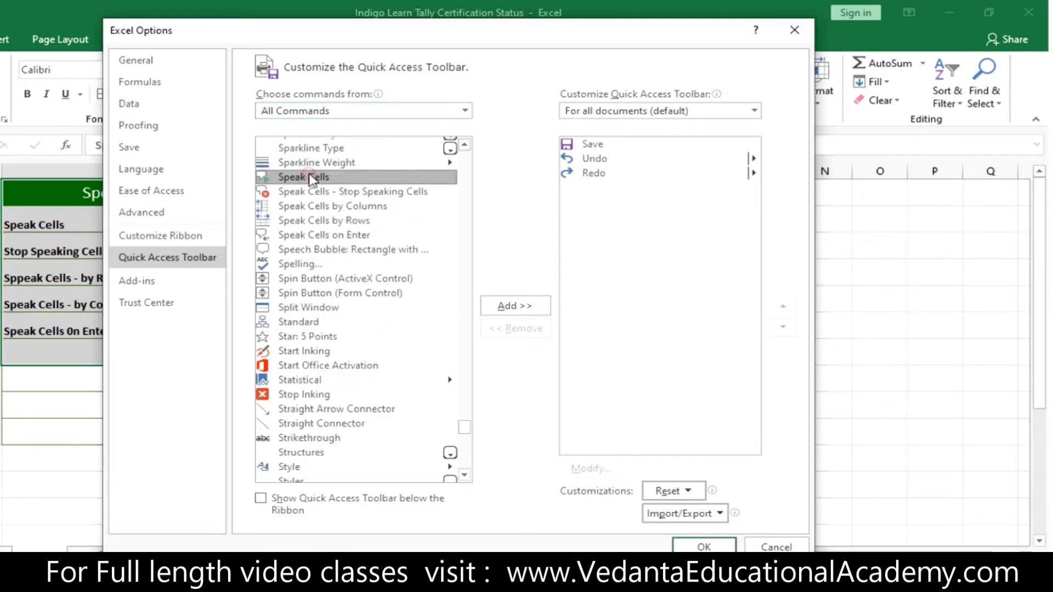
pyautogui.click(524, 305)
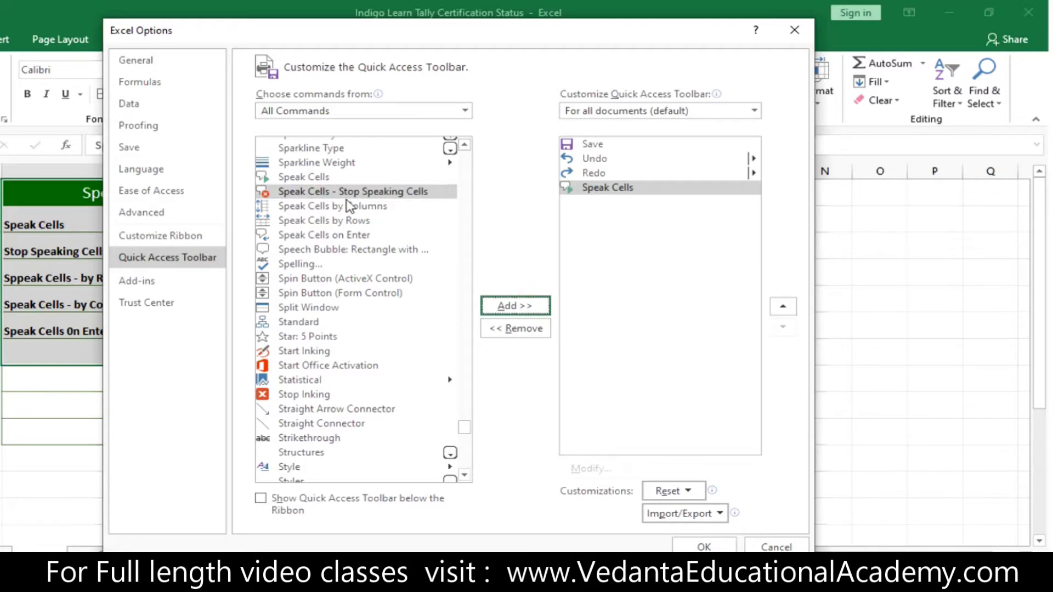
pyautogui.click(514, 311)
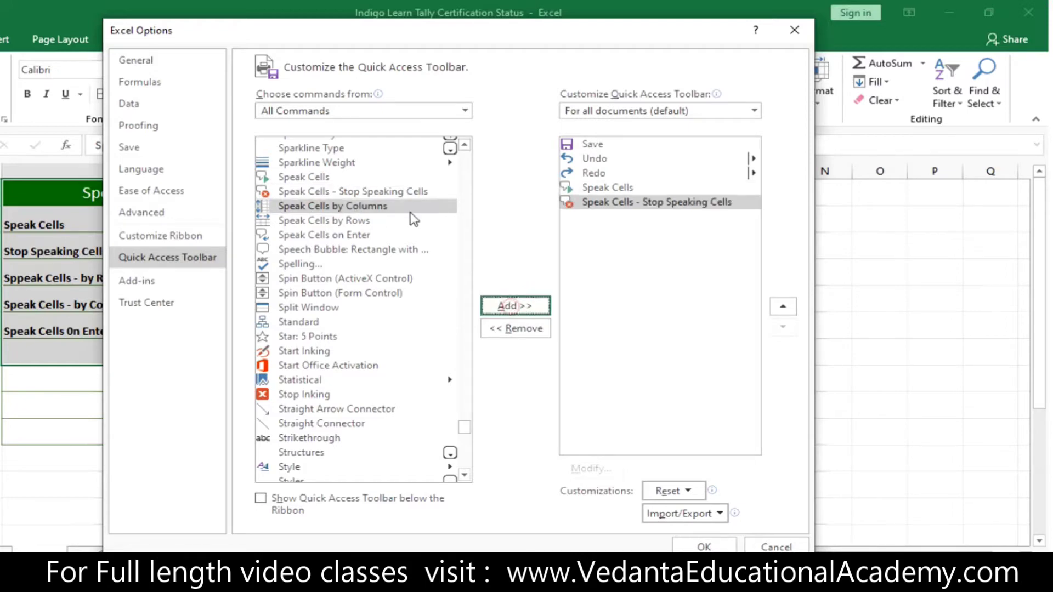
pyautogui.click(507, 306)
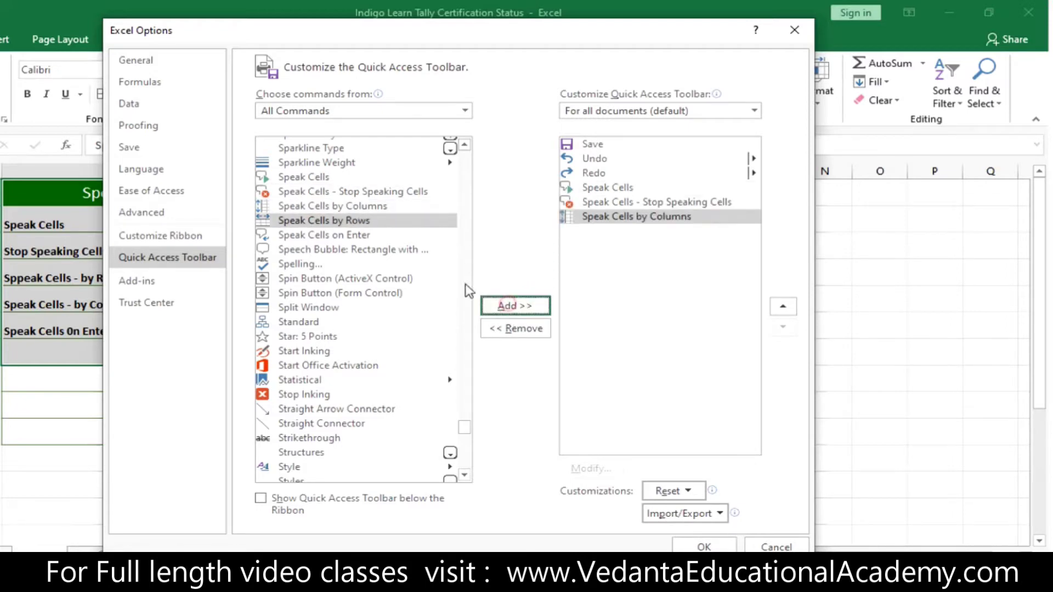
pyautogui.click(503, 306)
pyautogui.click(590, 276)
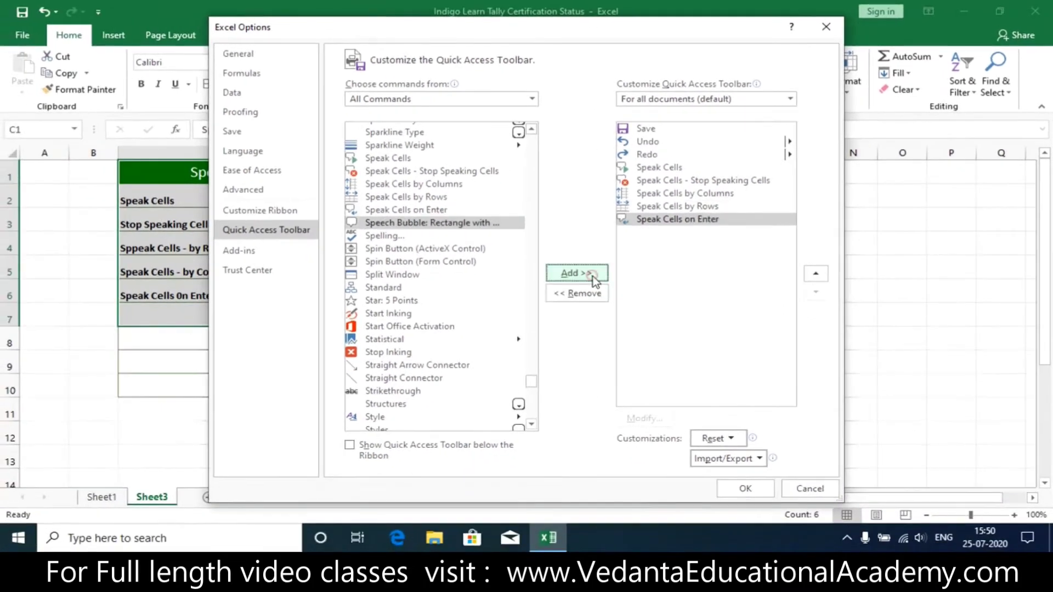
pyautogui.click(745, 489)
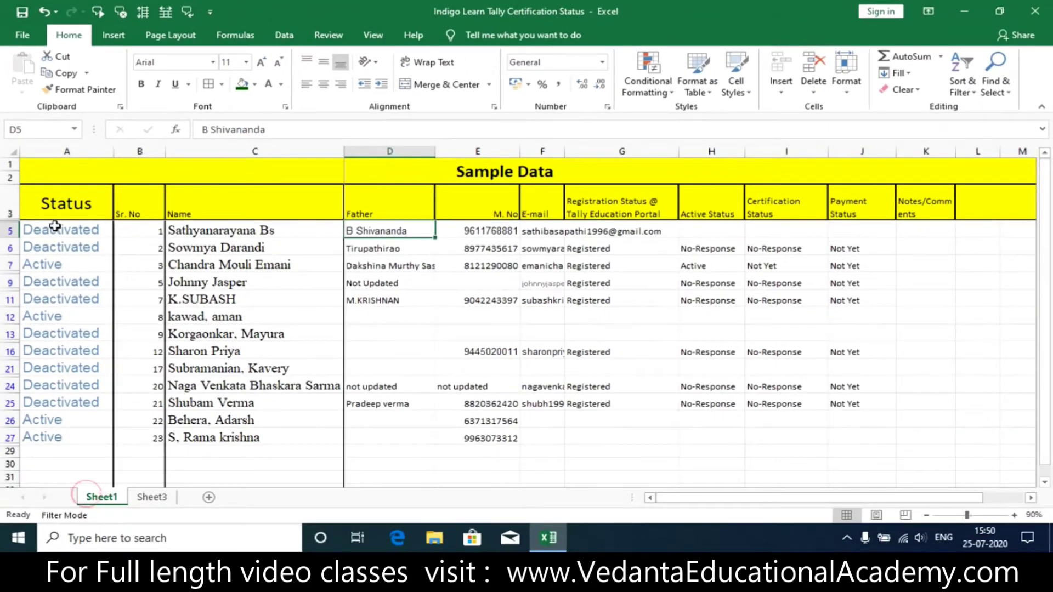
# Step: Select A3, choose Speak Cells by Columns, and switch on Speak Cells on Enter
pyautogui.click(56, 208)
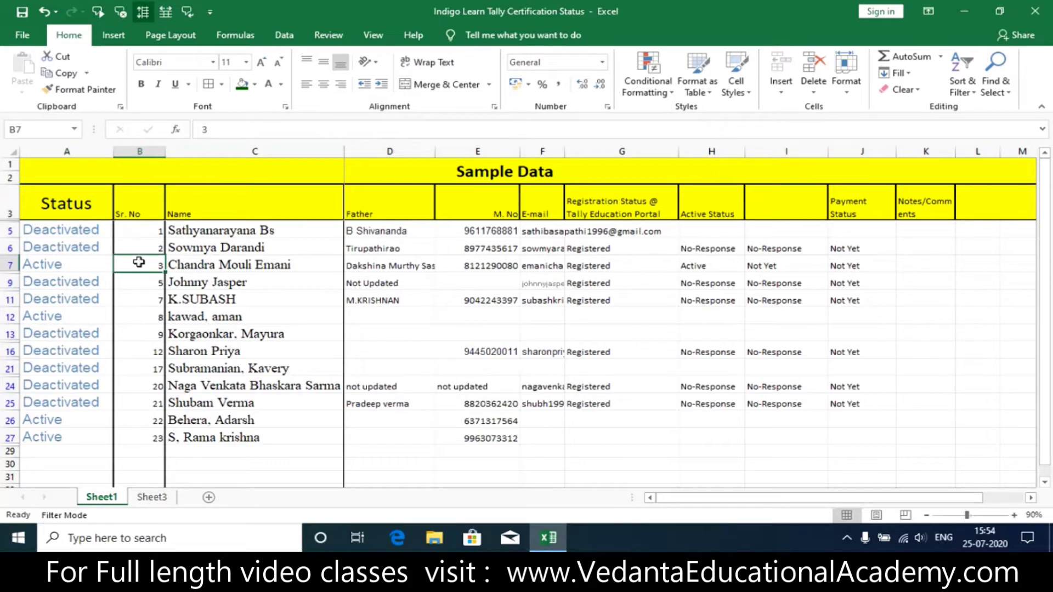
pyautogui.click(144, 16)
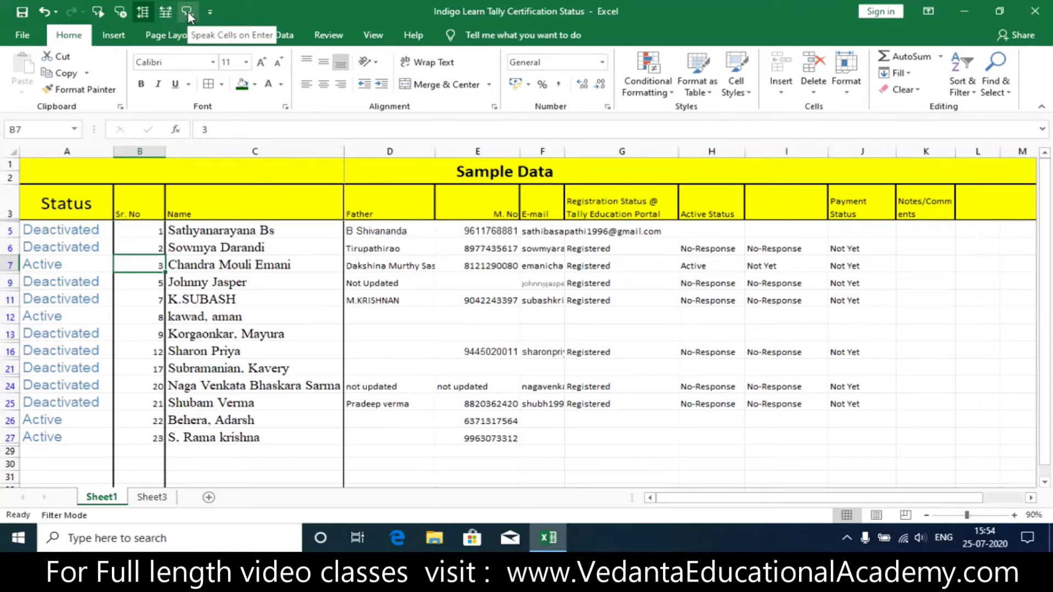
pyautogui.click(188, 14)
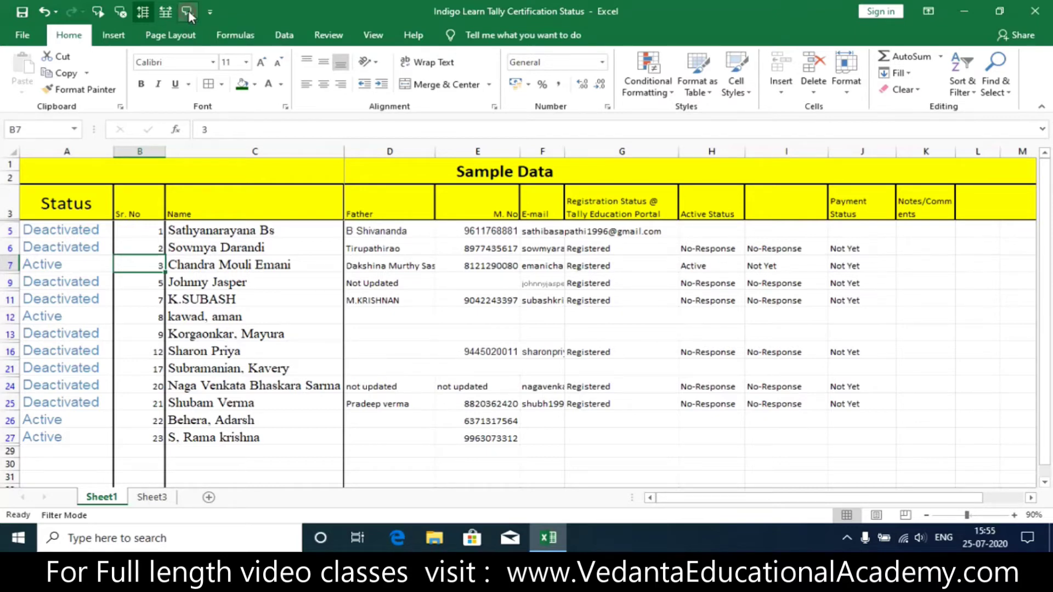
# Step: Starting at the first name in C5, move down seven rows to hear each Name entry read aloud
pyautogui.click(198, 232)
pyautogui.press('Return')
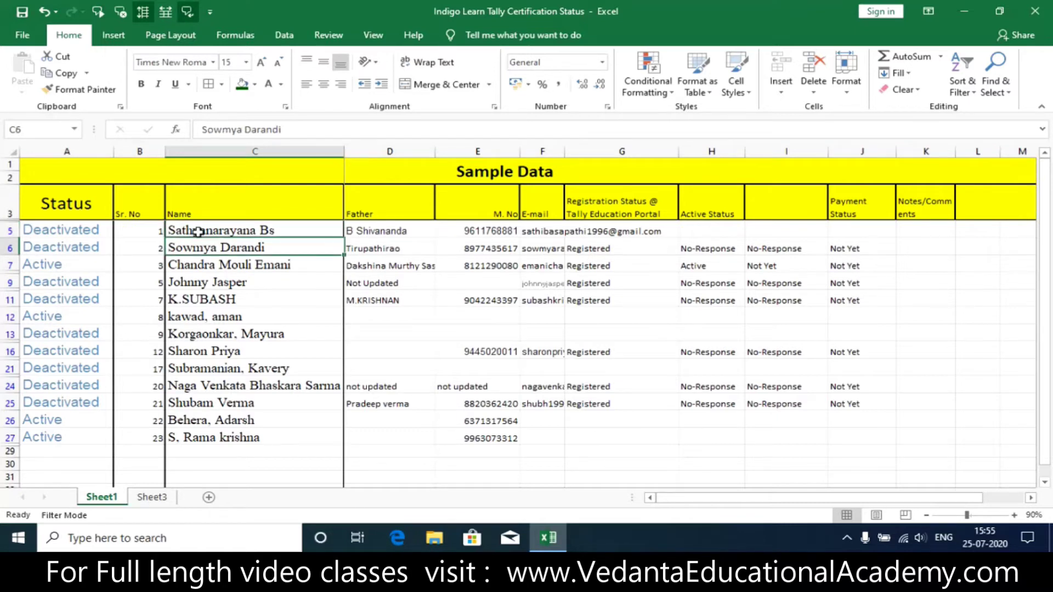
pyautogui.press('Return')
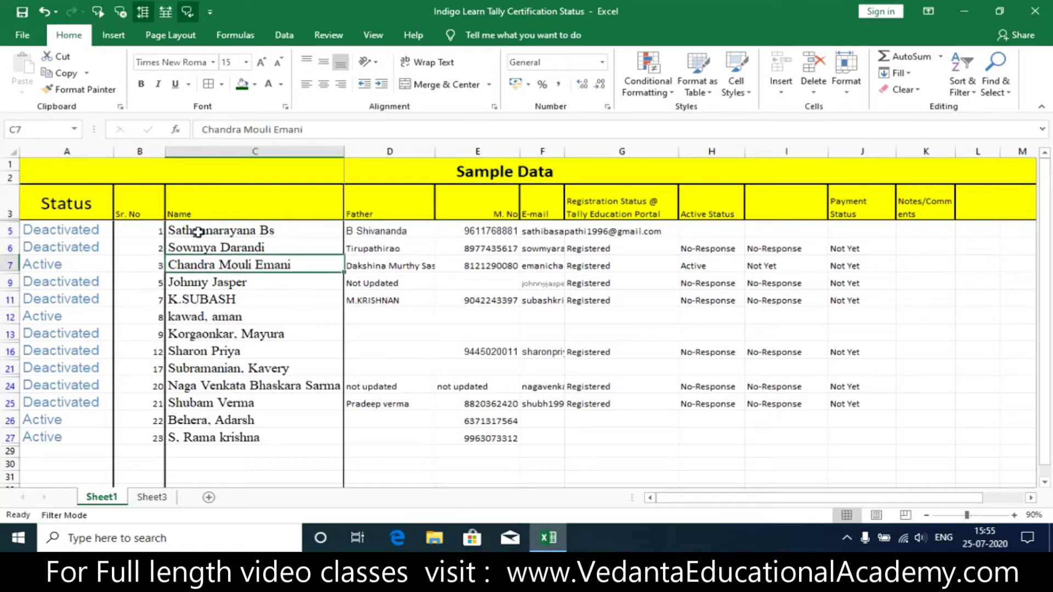
pyautogui.press('Return')
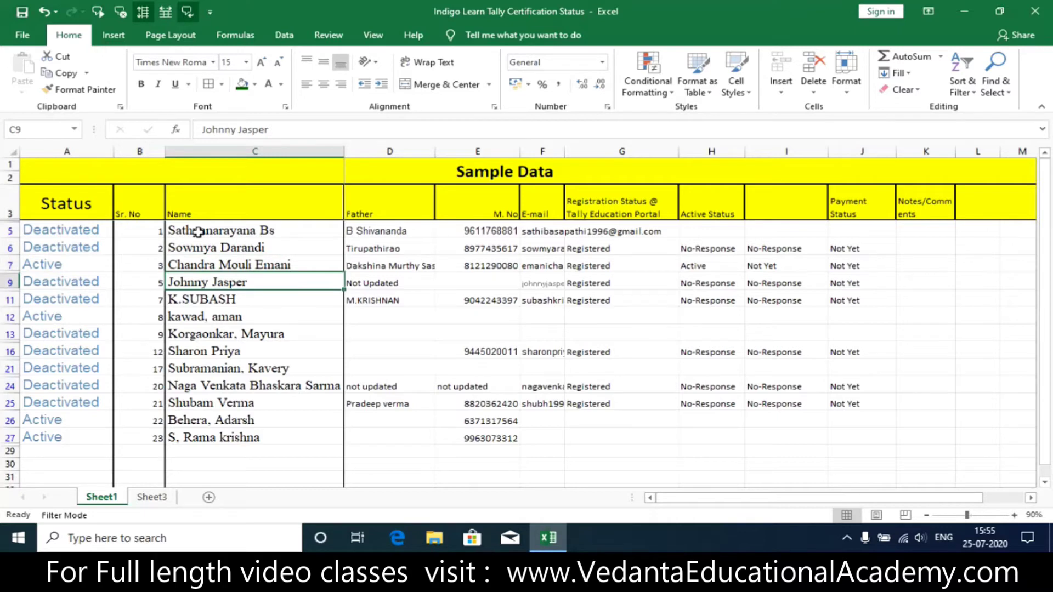
pyautogui.press('Return')
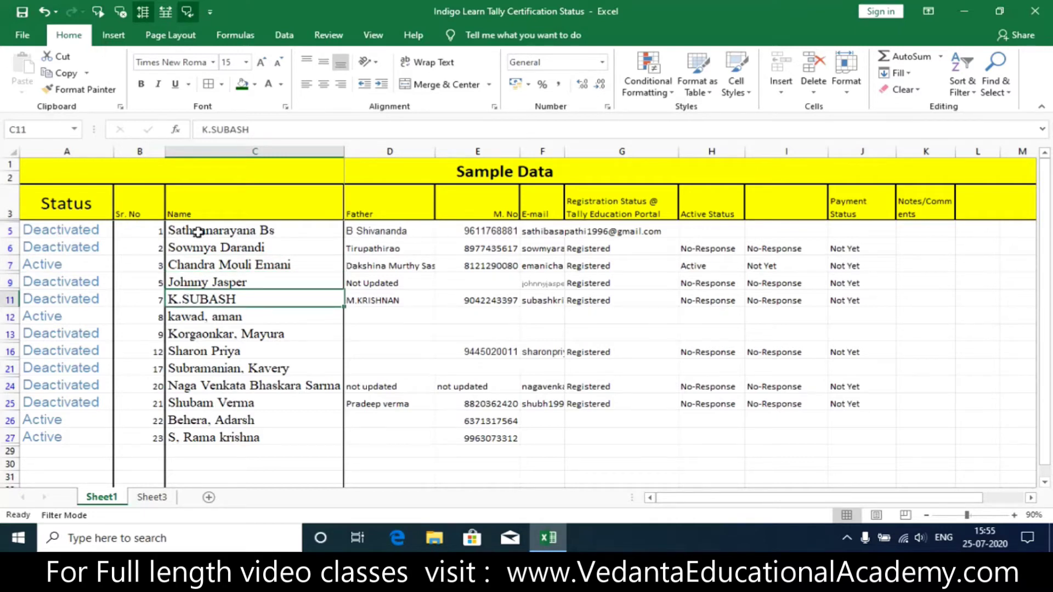
pyautogui.press('Return')
pyautogui.press('Return')
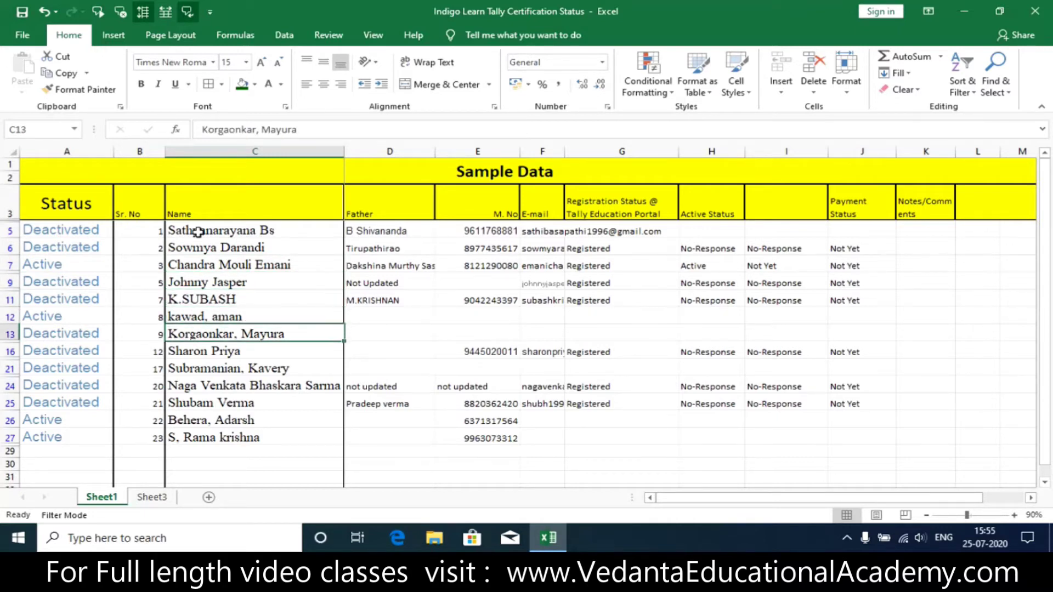
pyautogui.press('Return')
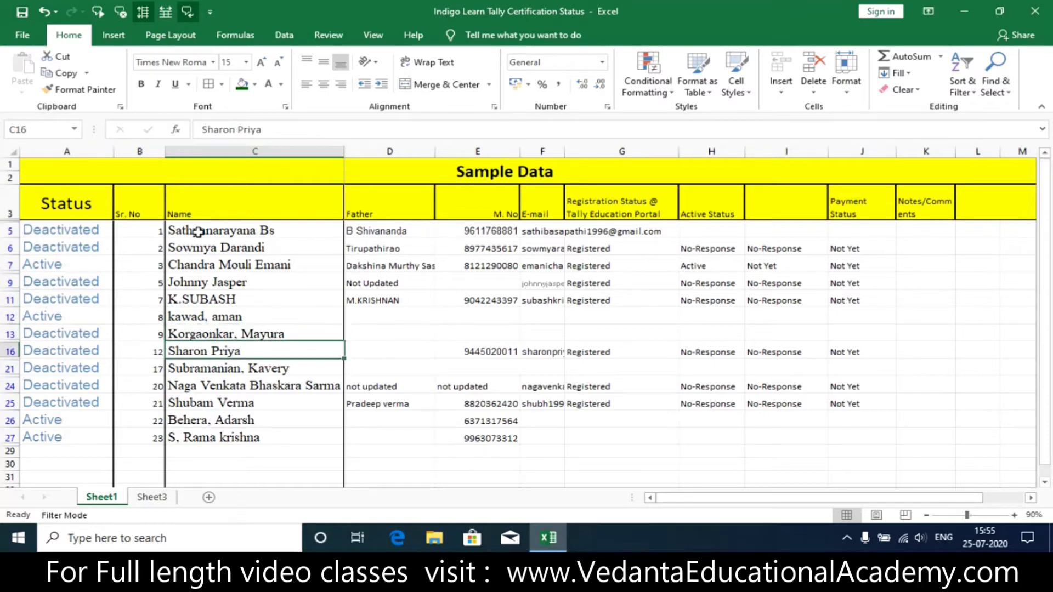
pyautogui.press('Return')
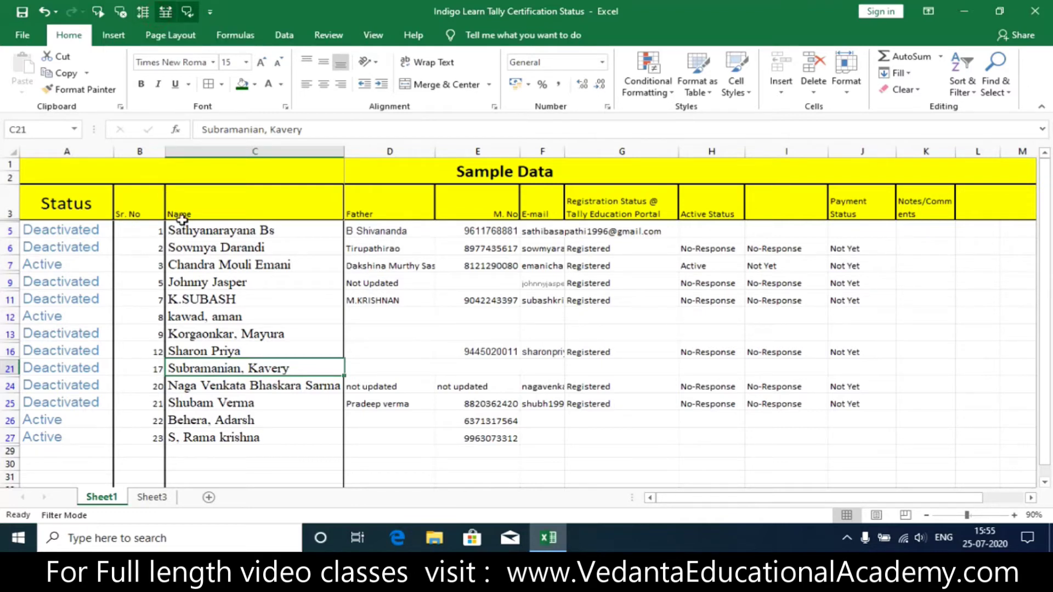
# Step: Select C11, set reading by rows over A5:K27, and have Speak Cells read the table aloud
pyautogui.click(190, 299)
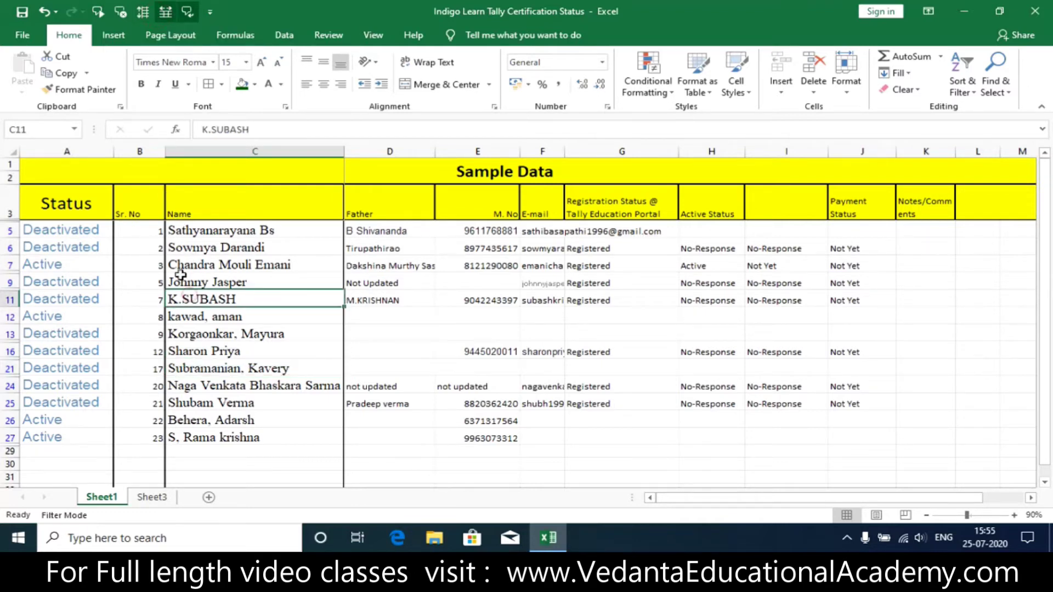
pyautogui.click(99, 9)
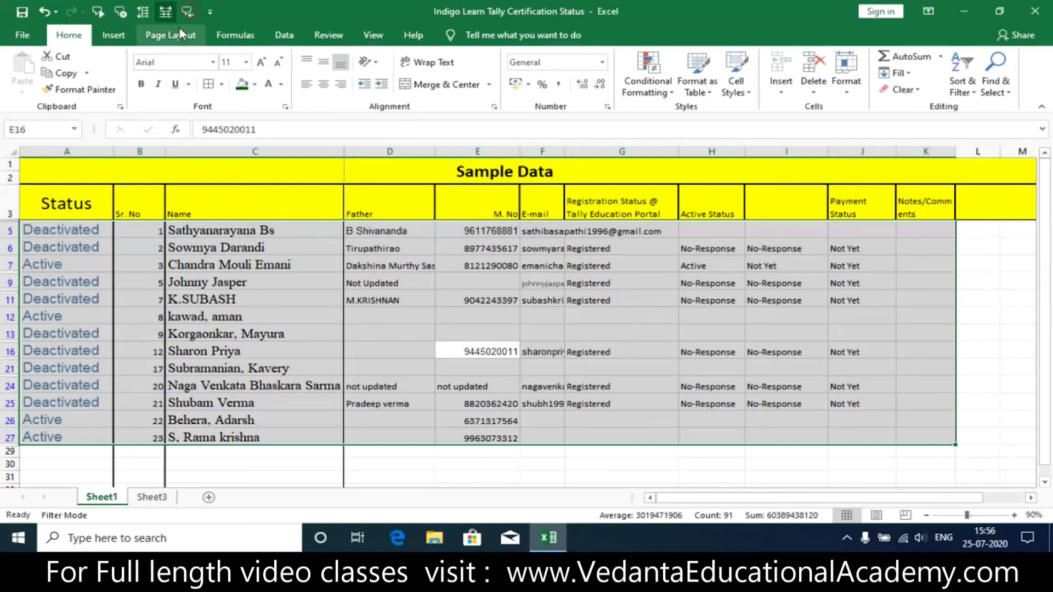
pyautogui.click(123, 10)
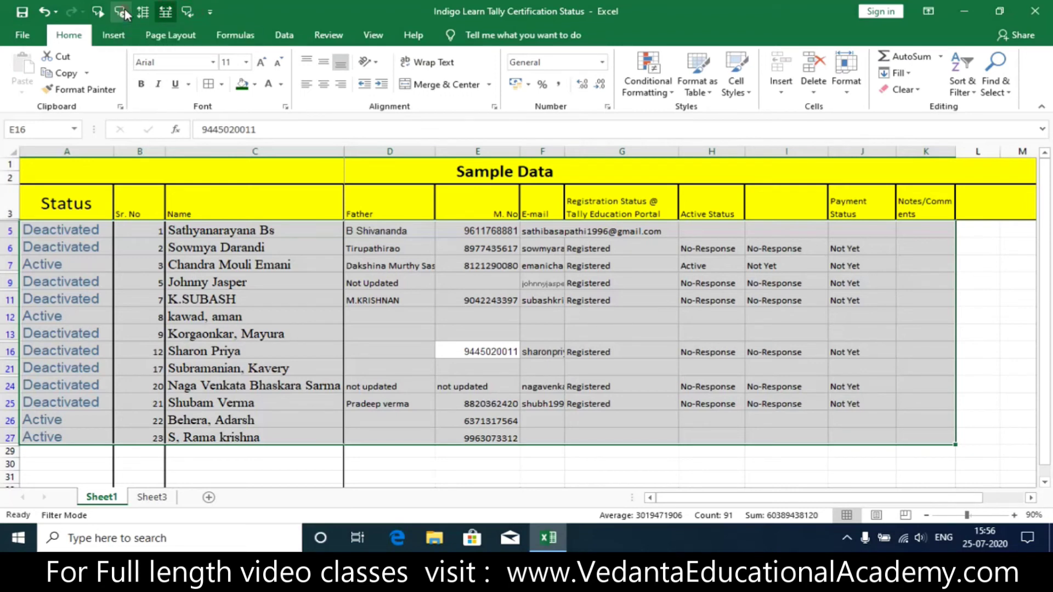
# Step: Remove all five Speak Cells commands in Options' Quick Access Toolbar page, confirm, then select C9
pyautogui.click(21, 37)
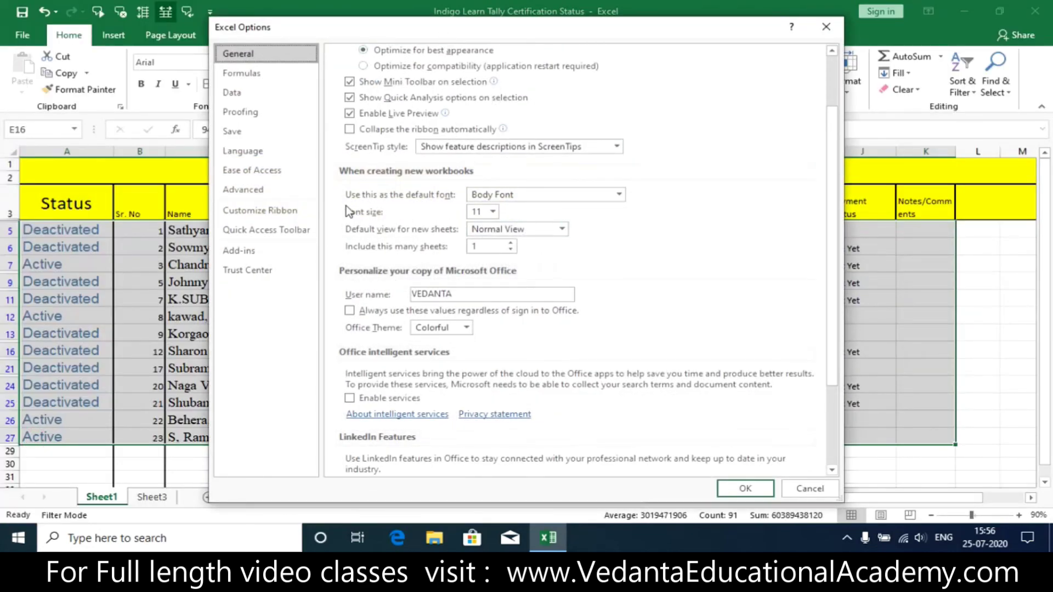
pyautogui.click(262, 233)
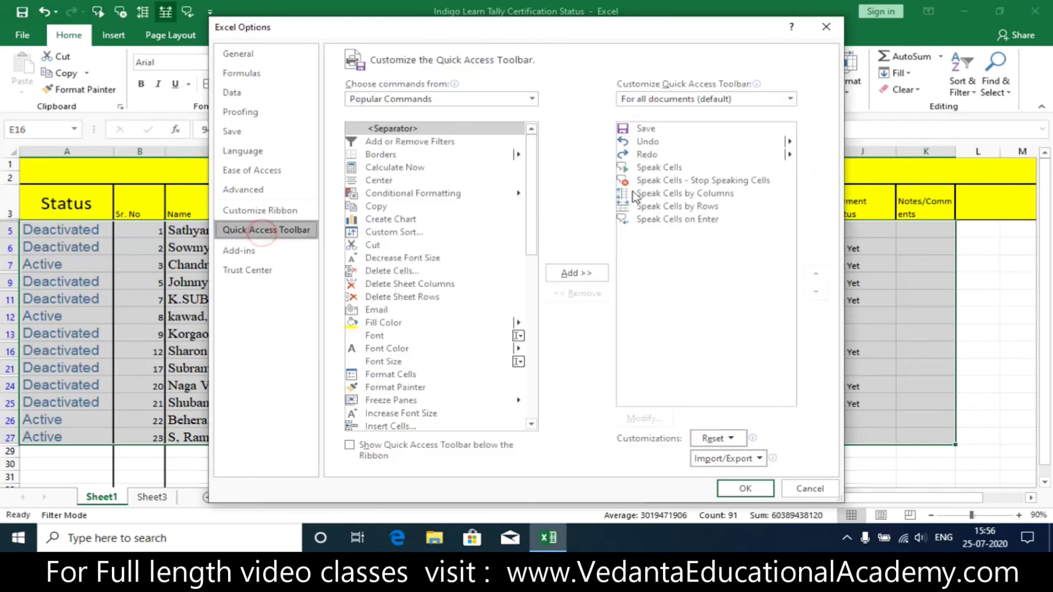
pyautogui.click(661, 167)
pyautogui.click(581, 294)
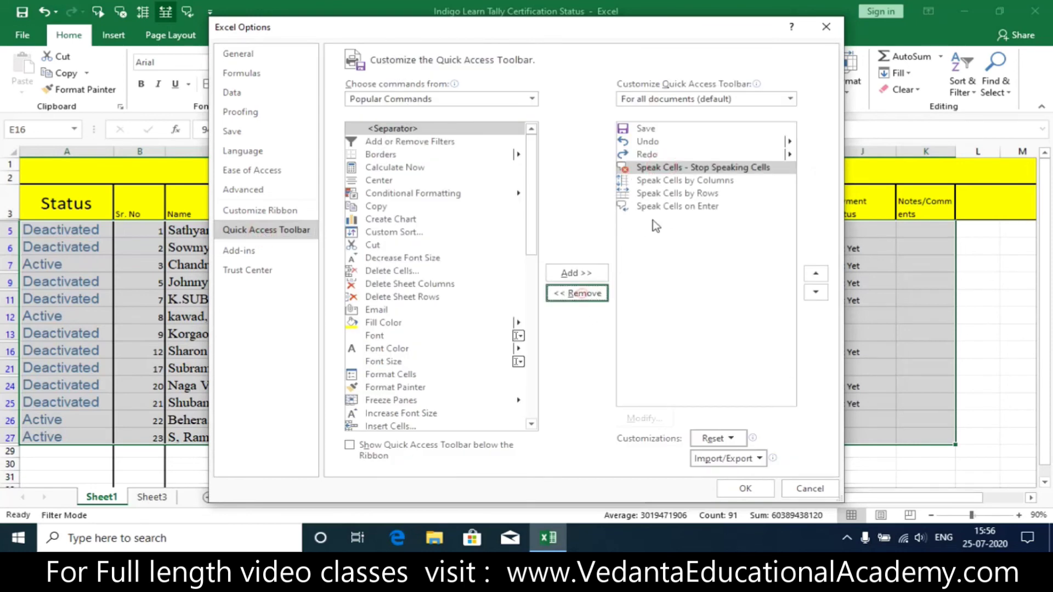
pyautogui.click(573, 294)
pyautogui.click(573, 295)
pyautogui.click(573, 294)
pyautogui.click(573, 295)
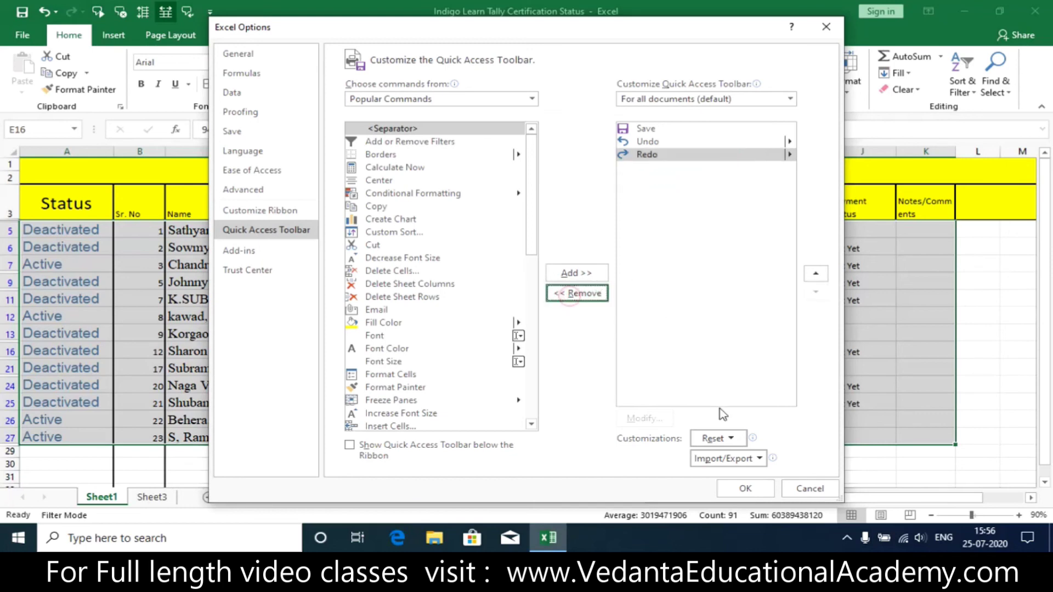
pyautogui.click(746, 488)
pyautogui.click(325, 275)
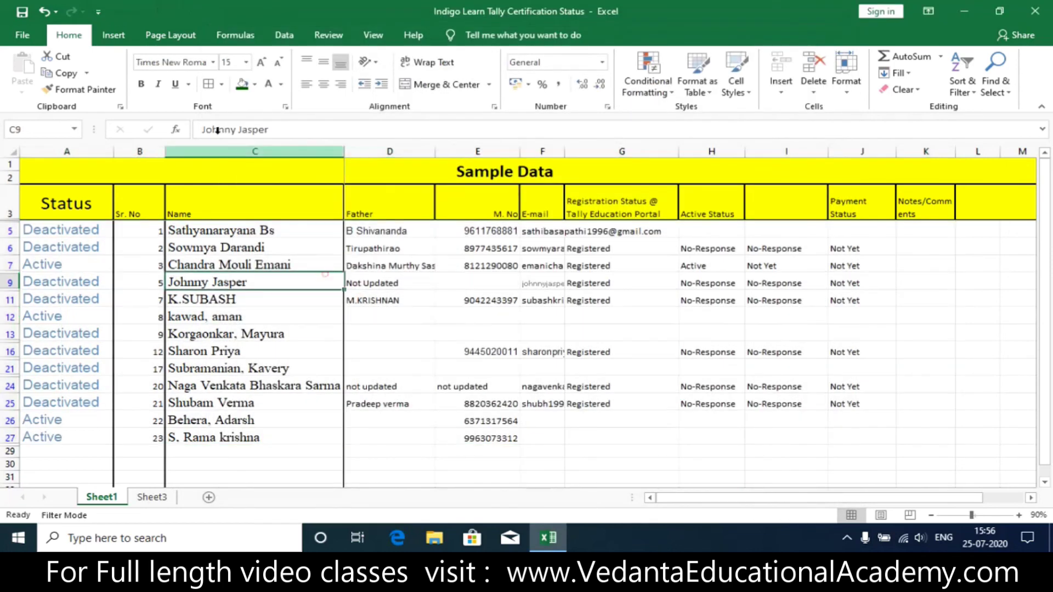